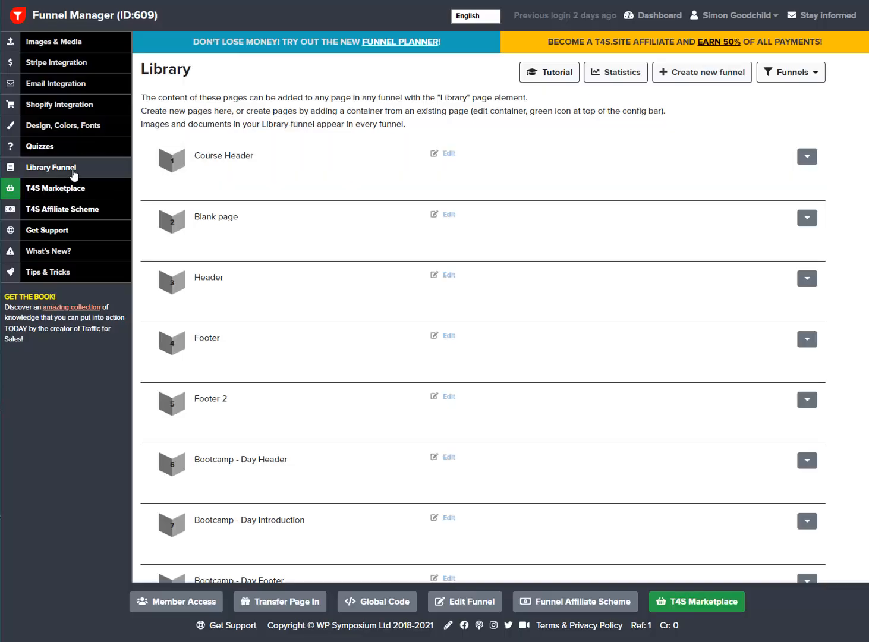
Open the BOS - Footer library page for editing.
{"action": "scroll", "coordinate": [297, 330], "scroll_direction": "down", "scroll_amount": 15}
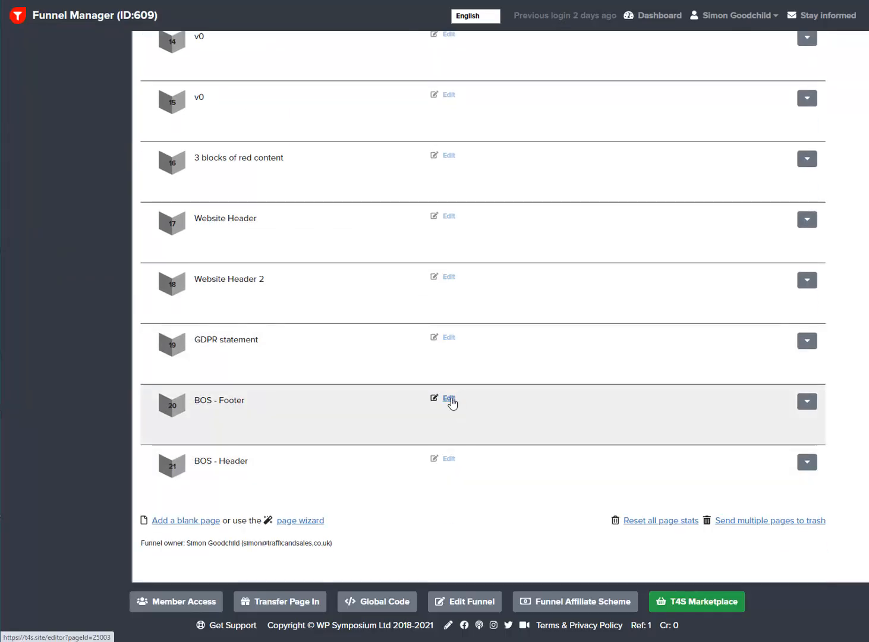
{"action": "left_click", "coordinate": [449, 398]}
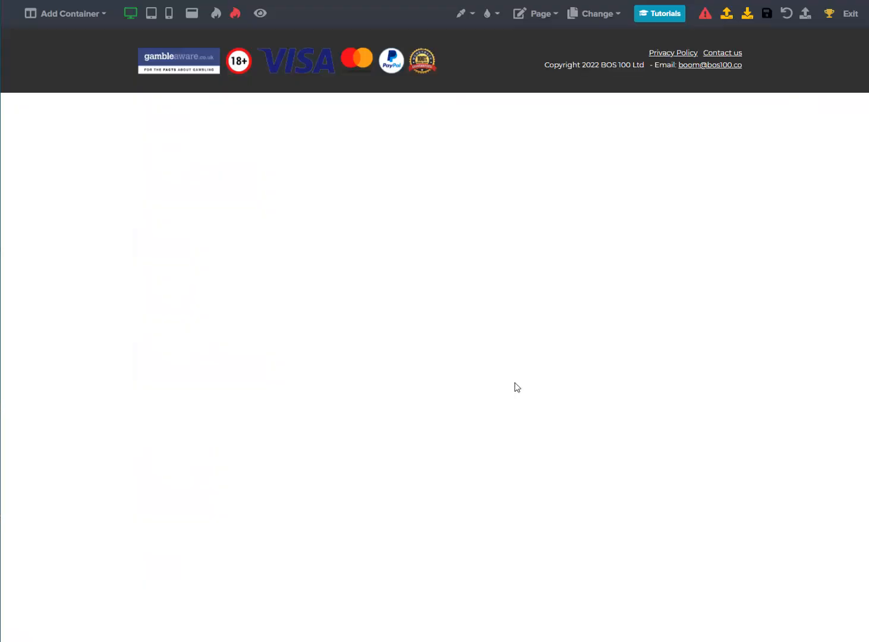
Look through the live BOS 100 site's home, Packages and How it works pages, checking the footer on each.
{"action": "key", "text": "ctrl+Tab"}
{"action": "scroll", "coordinate": [554, 460], "scroll_direction": "down", "scroll_amount": 7}
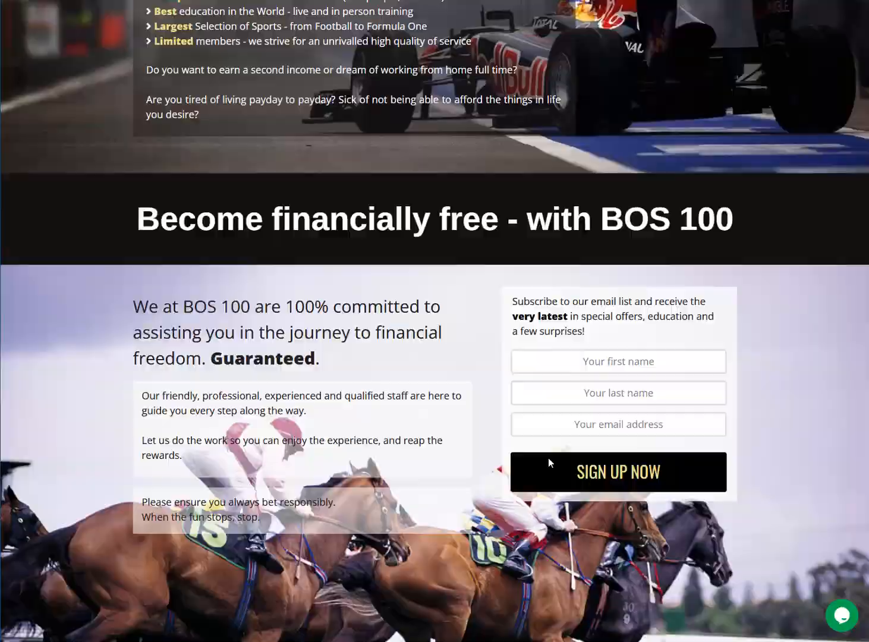
{"action": "scroll", "coordinate": [441, 170], "scroll_direction": "up", "scroll_amount": 7}
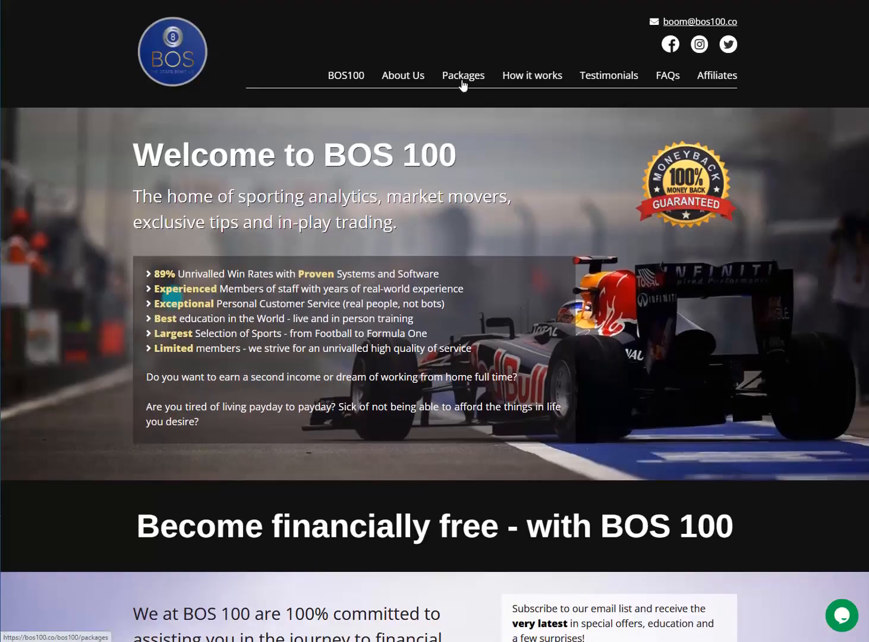
{"action": "scroll", "coordinate": [474, 258], "scroll_direction": "down", "scroll_amount": 10}
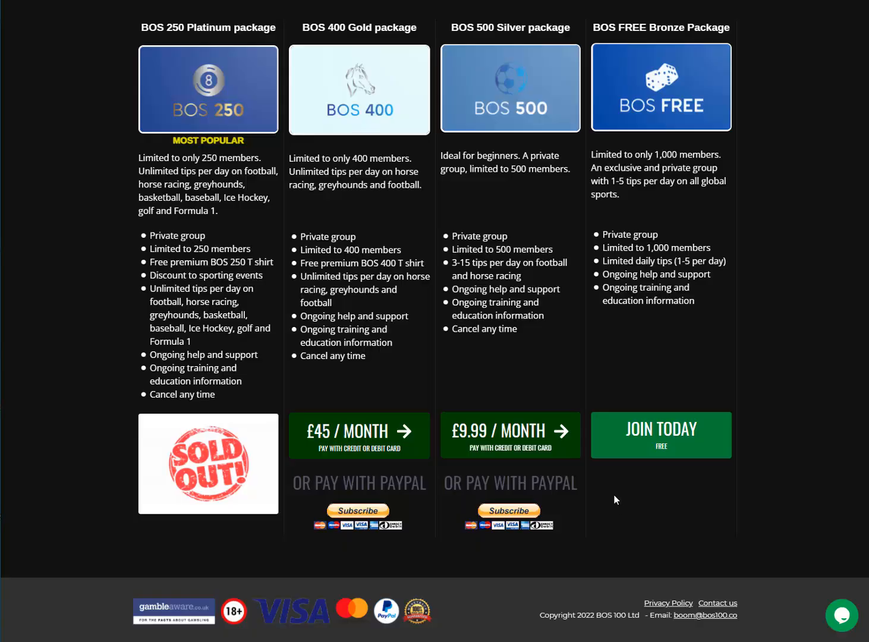
{"action": "scroll", "coordinate": [614, 499], "scroll_direction": "up", "scroll_amount": 9}
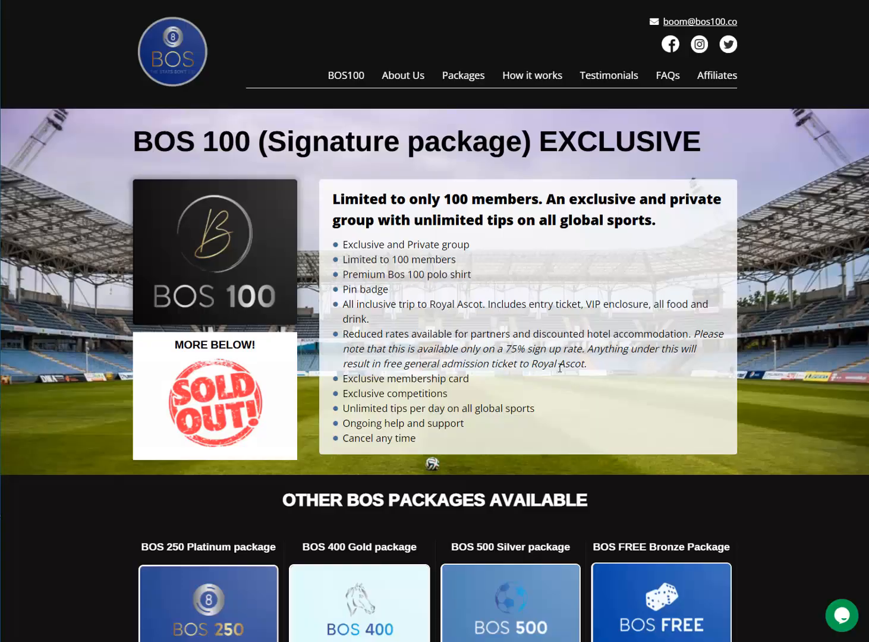
{"action": "scroll", "coordinate": [560, 360], "scroll_direction": "down", "scroll_amount": 9}
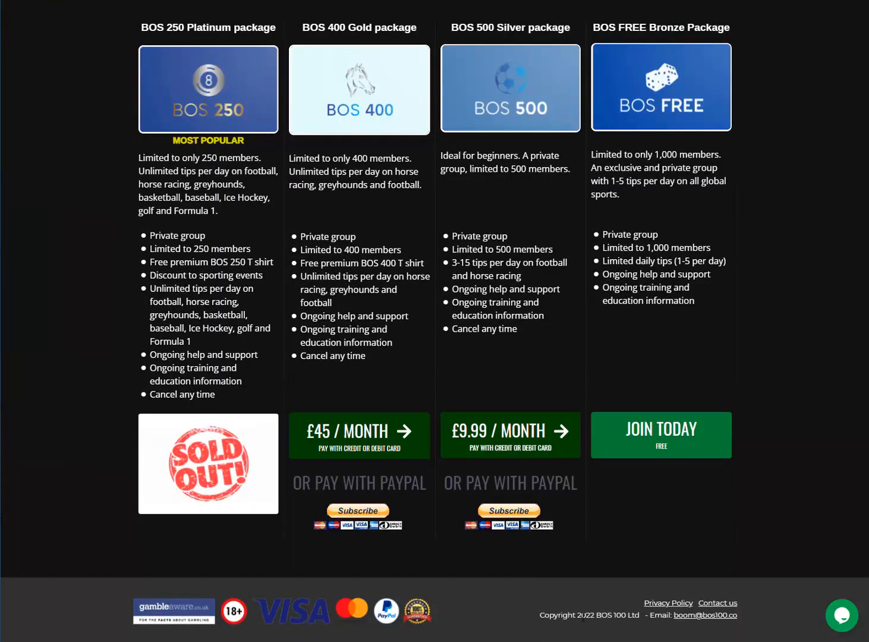
{"action": "scroll", "coordinate": [532, 351], "scroll_direction": "up", "scroll_amount": 9}
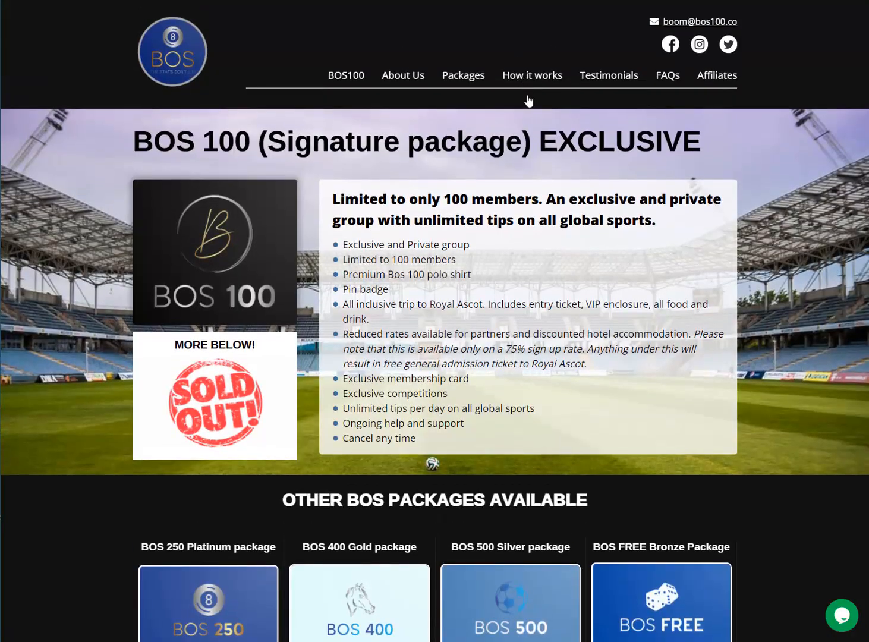
{"action": "left_click", "coordinate": [527, 102]}
{"action": "scroll", "coordinate": [587, 556], "scroll_direction": "down", "scroll_amount": 15}
{"action": "scroll", "coordinate": [588, 552], "scroll_direction": "down", "scroll_amount": 7}
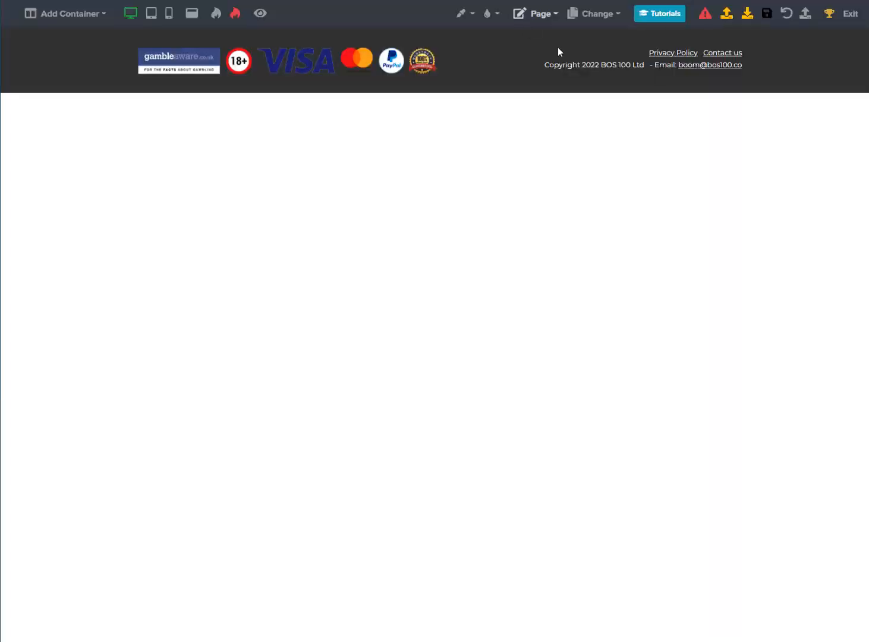
Replace the word "Copyright" with "(c)" in the text line of the BOS - Footer library page.
{"action": "left_click", "coordinate": [561, 67]}
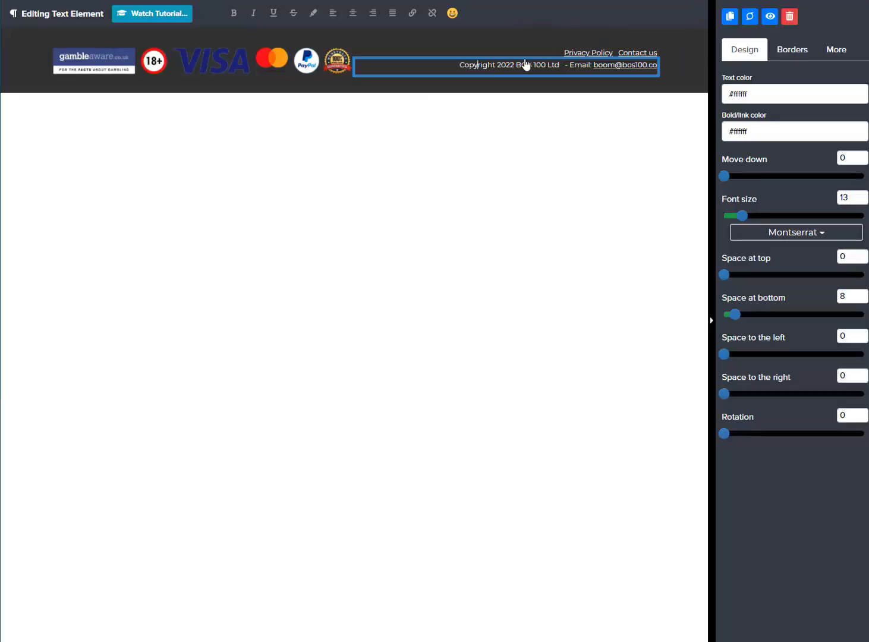
{"action": "double_click", "coordinate": [485, 62]}
{"action": "type", "text": "(c)"}
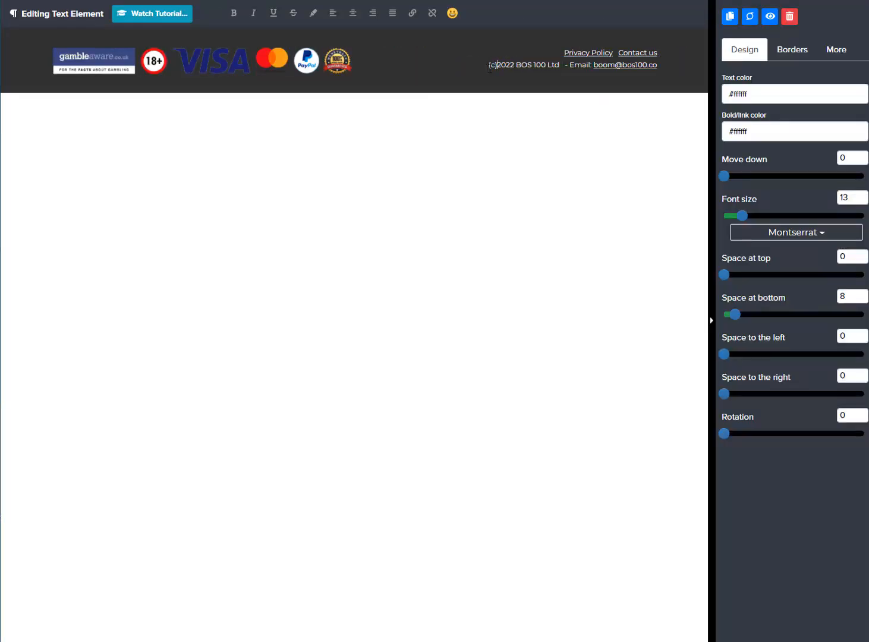
{"action": "left_click", "coordinate": [516, 121]}
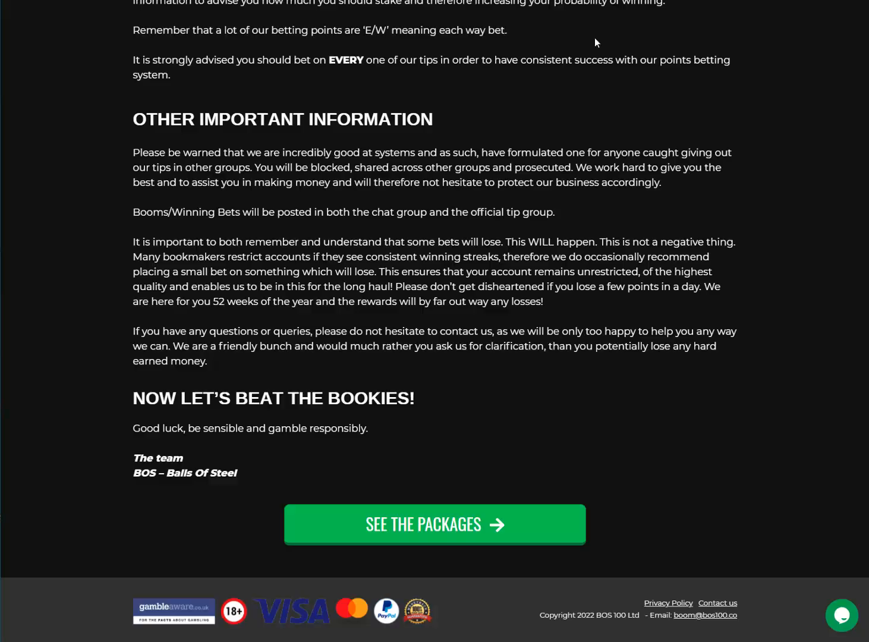
Reload the live How it works page and check its footer text.
{"action": "key", "text": "F5"}
{"action": "scroll", "coordinate": [513, 284], "scroll_direction": "down", "scroll_amount": 20}
{"action": "scroll", "coordinate": [544, 493], "scroll_direction": "up", "scroll_amount": 20}
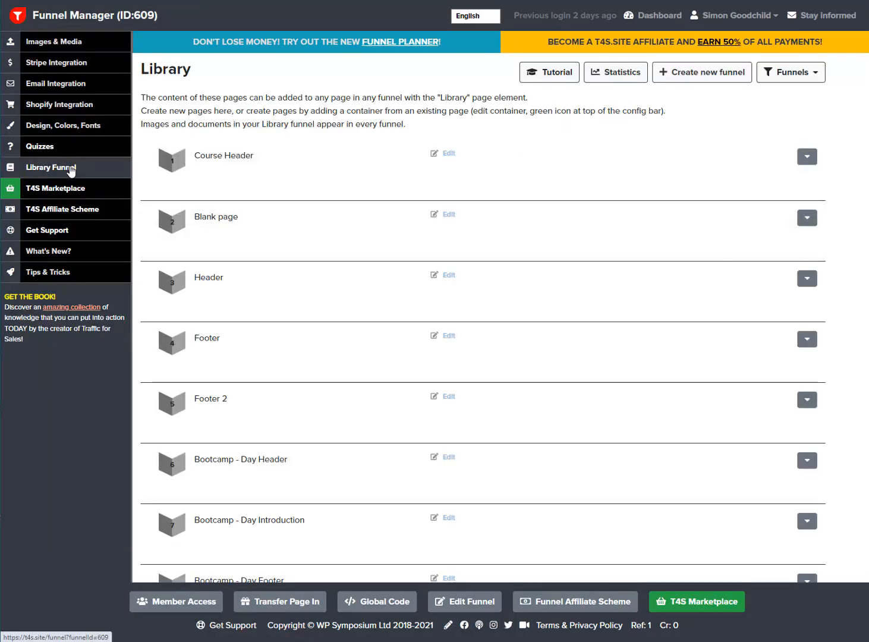
Switch to the BOS 100 funnel and open its FAQs page for editing.
{"action": "left_click", "coordinate": [772, 73]}
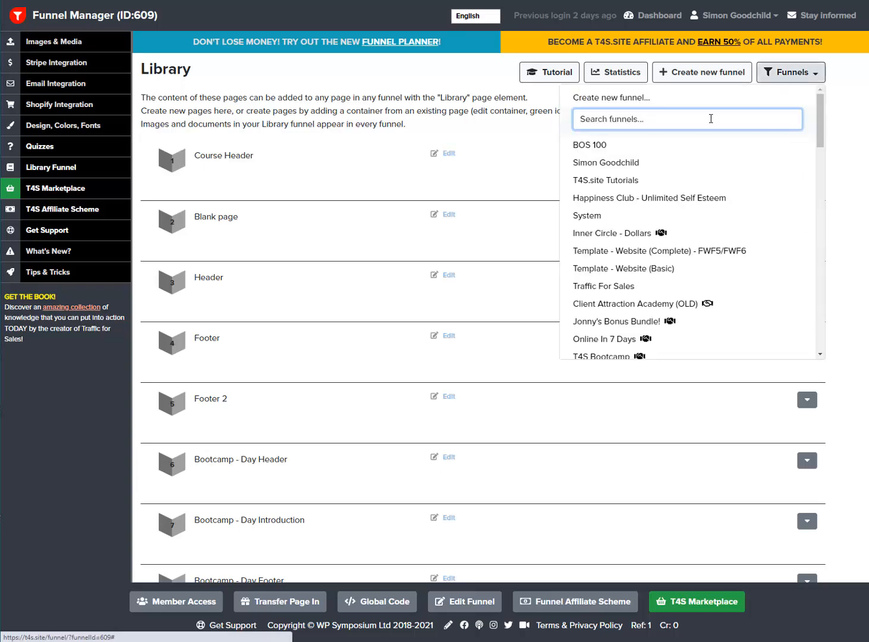
{"action": "left_click", "coordinate": [610, 145]}
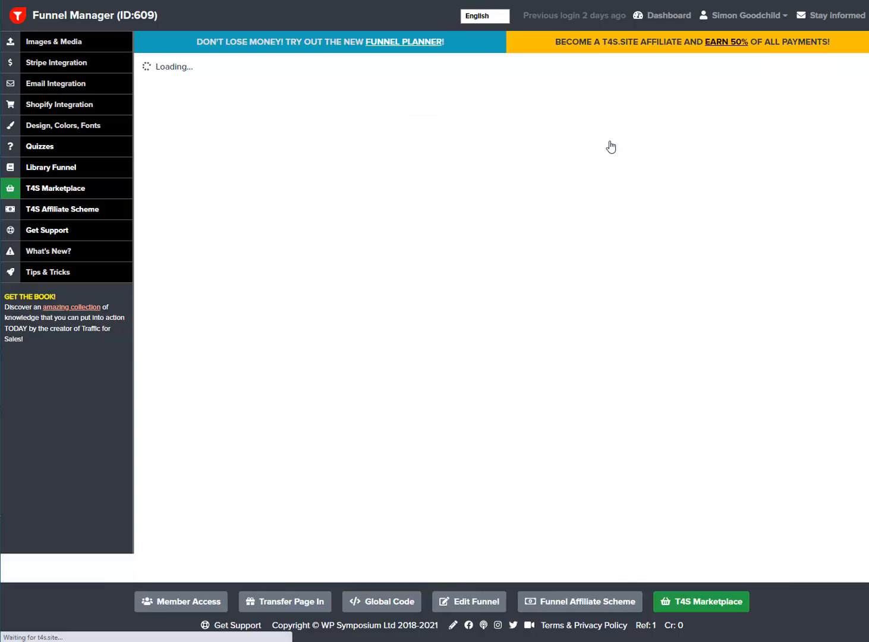
{"action": "scroll", "coordinate": [440, 199], "scroll_direction": "down", "scroll_amount": 3}
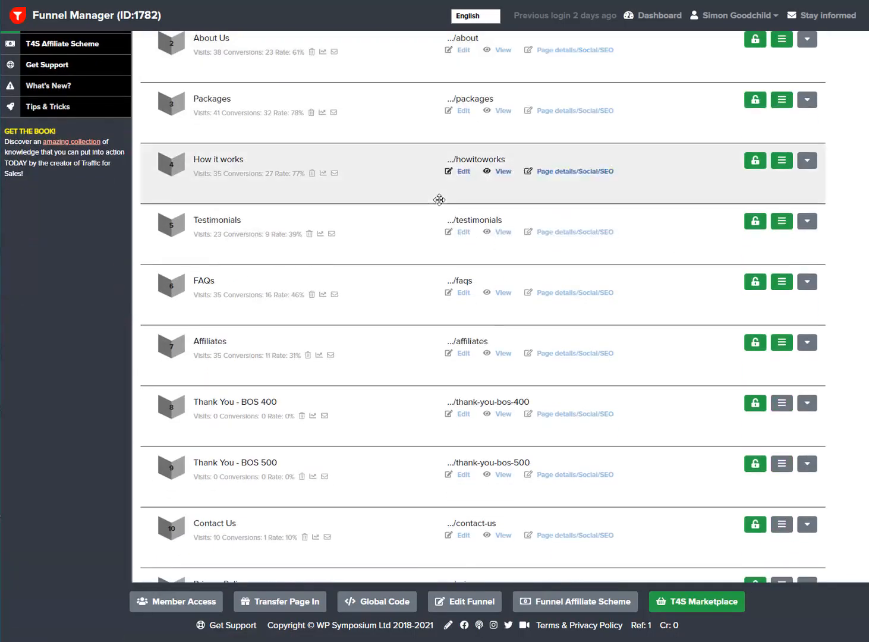
{"action": "left_click", "coordinate": [466, 295]}
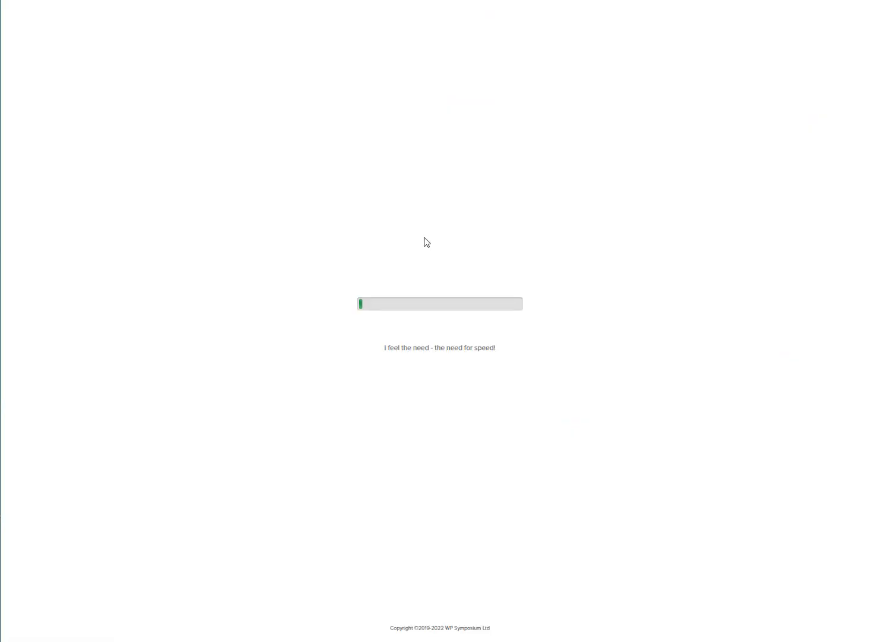
Delete the existing footer container at the end of the FAQs page.
{"action": "scroll", "coordinate": [423, 249], "scroll_direction": "down", "scroll_amount": 10}
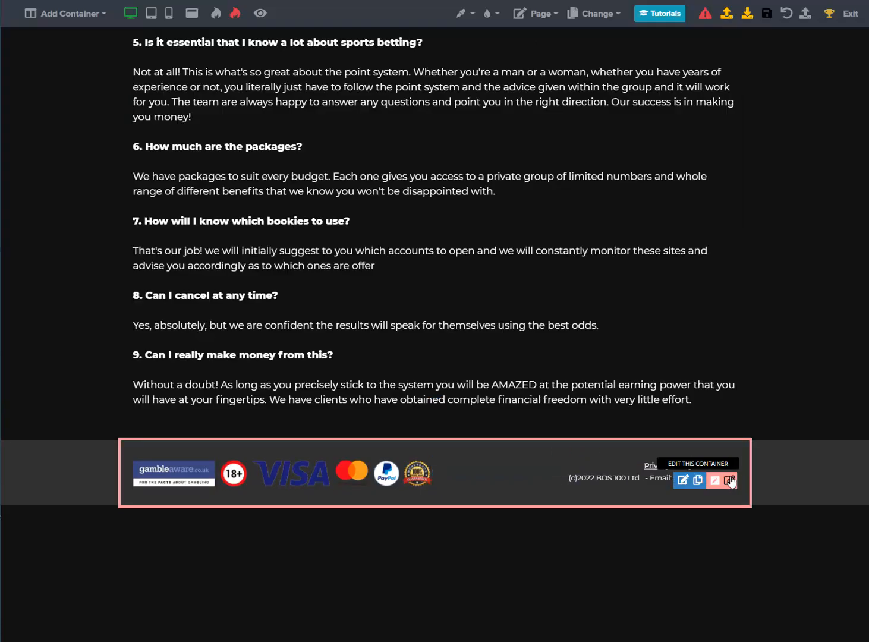
{"action": "left_click", "coordinate": [731, 481]}
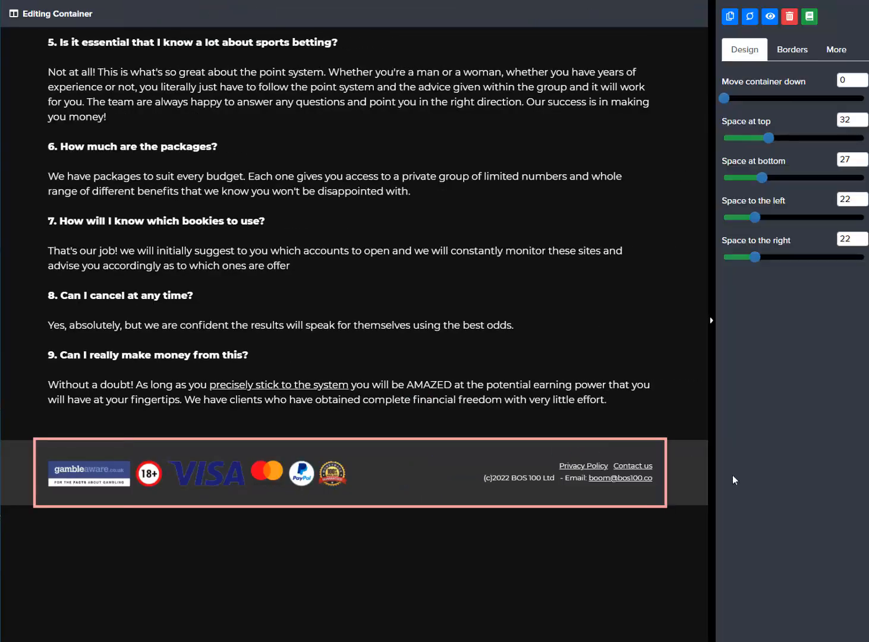
{"action": "left_click", "coordinate": [789, 16]}
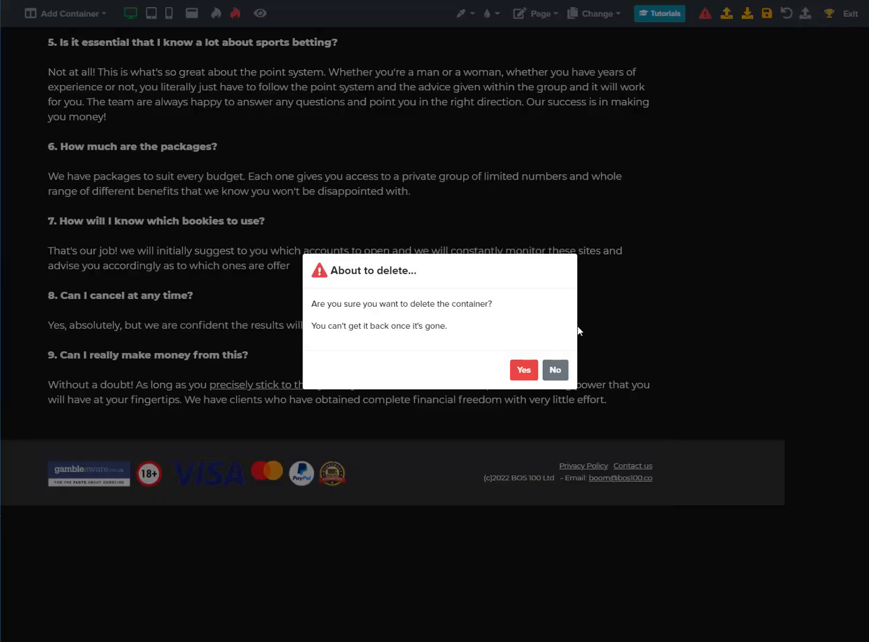
{"action": "left_click", "coordinate": [522, 371]}
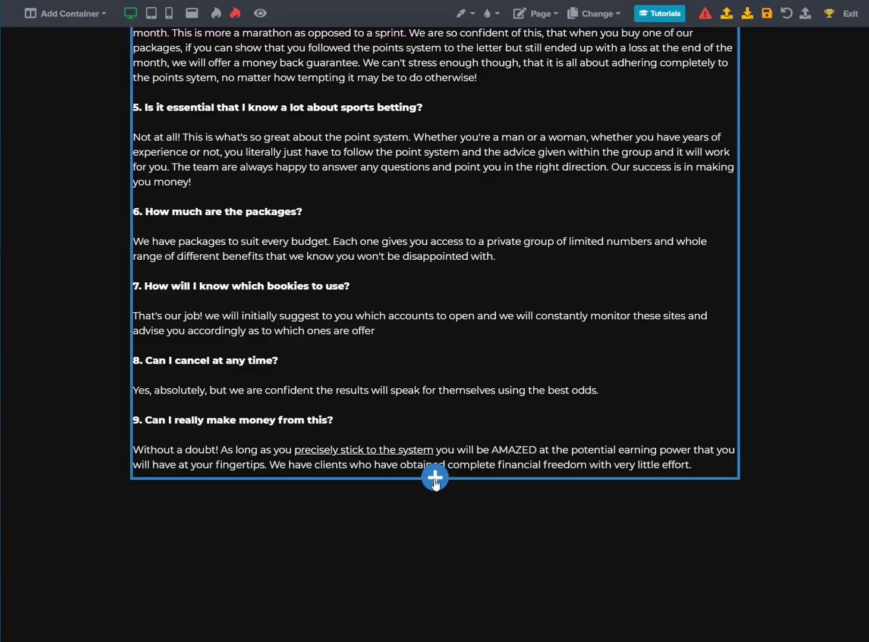
Insert the BOS - Footer library content below the last FAQ, keeping it synchronised with the library, and save the page.
{"action": "left_click", "coordinate": [435, 480]}
{"action": "scroll", "coordinate": [773, 469], "scroll_direction": "down", "scroll_amount": 5}
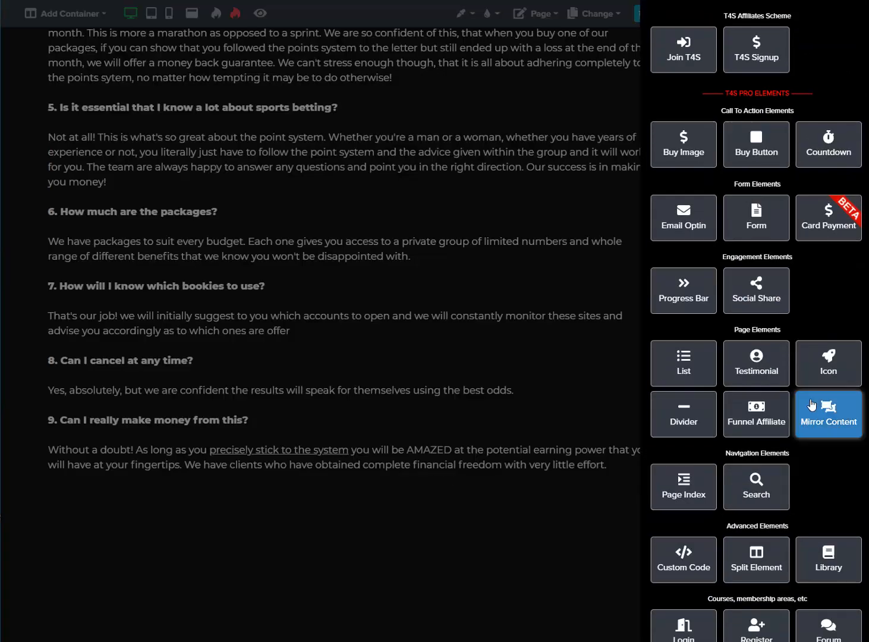
{"action": "left_click", "coordinate": [828, 512]}
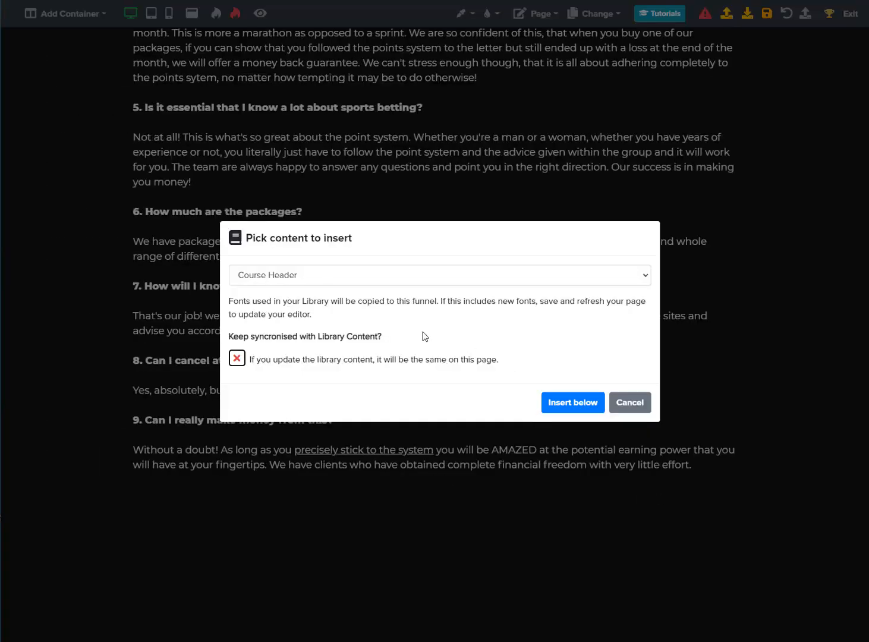
{"action": "left_click", "coordinate": [308, 284]}
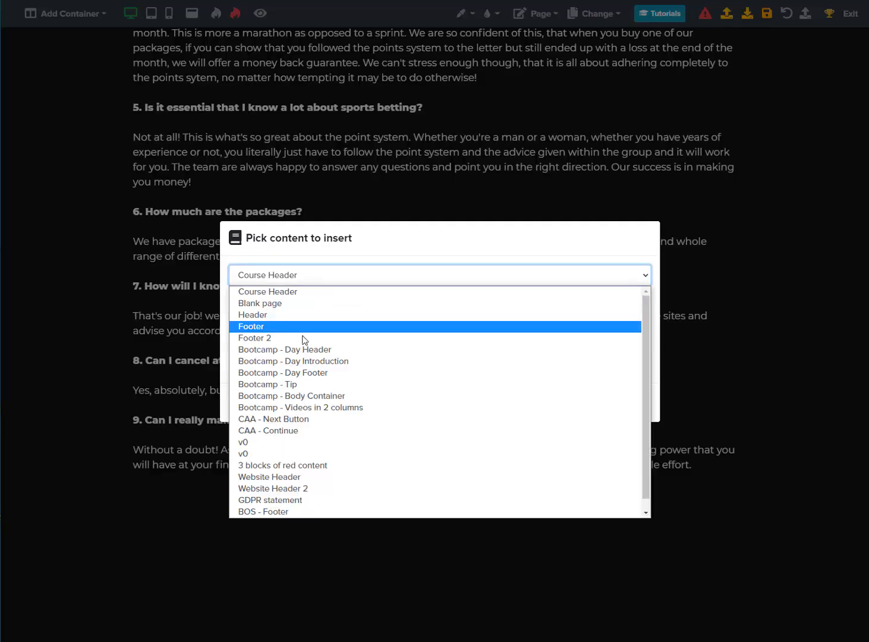
{"action": "scroll", "coordinate": [267, 516], "scroll_direction": "down", "scroll_amount": 1}
{"action": "left_click", "coordinate": [282, 500]}
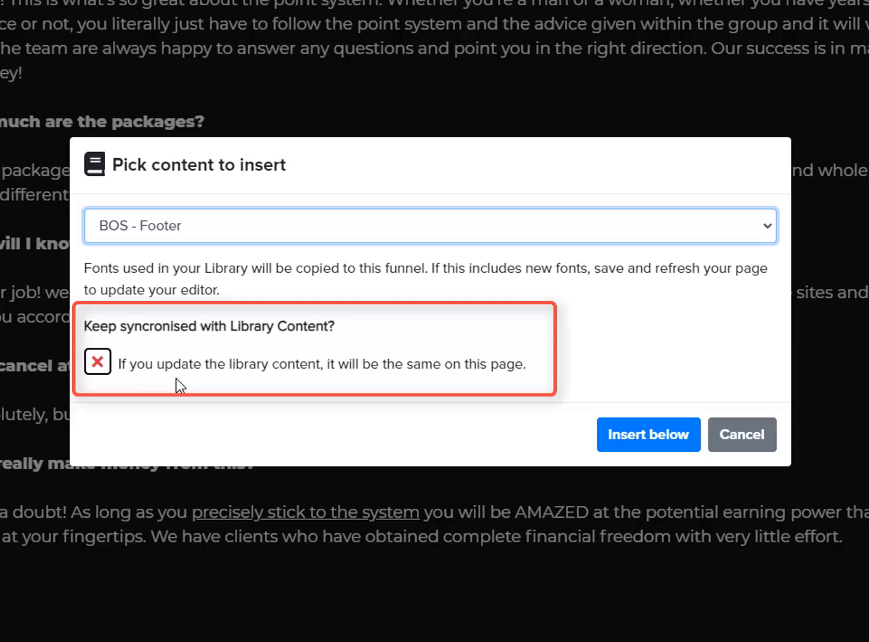
{"action": "left_click", "coordinate": [98, 365]}
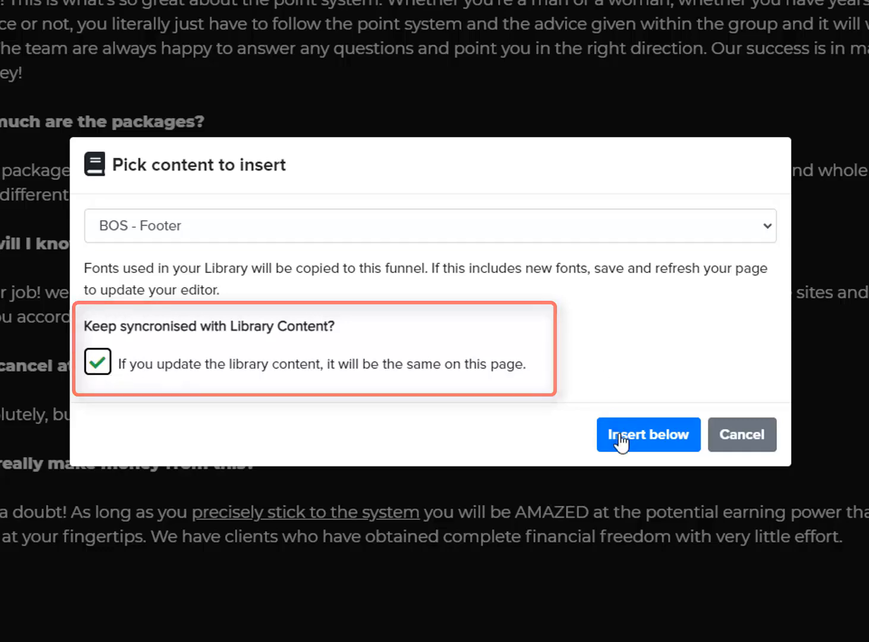
{"action": "left_click", "coordinate": [636, 445]}
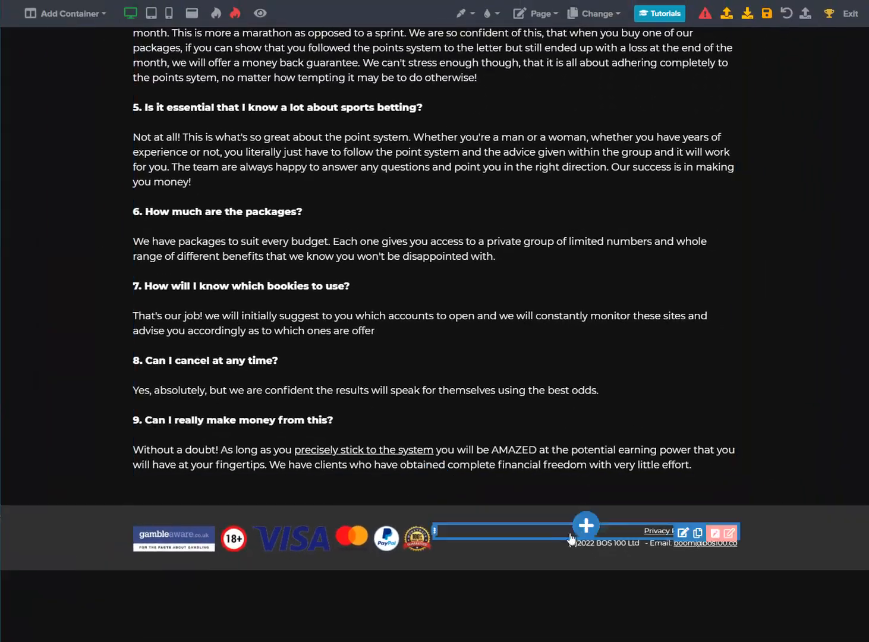
{"action": "left_click", "coordinate": [766, 13]}
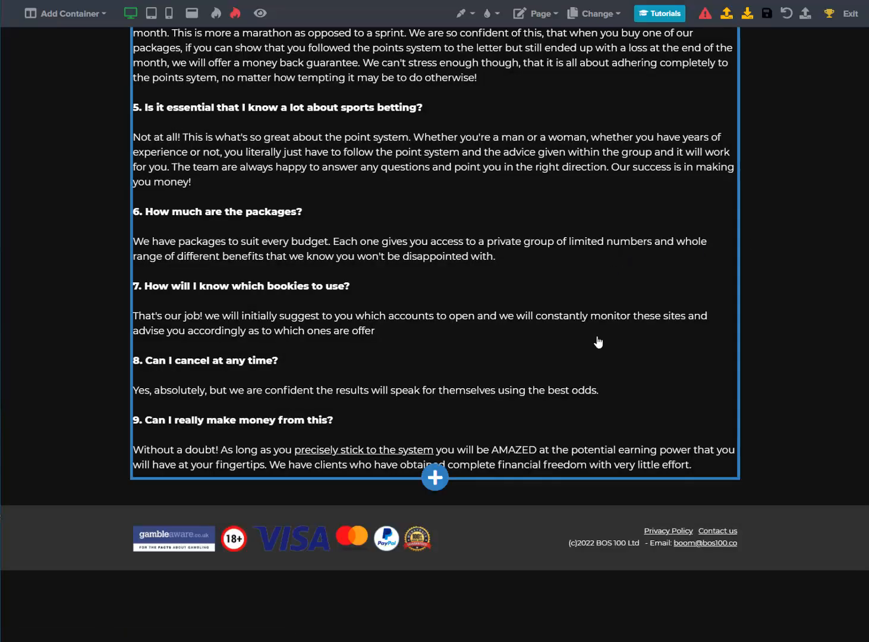
Exit the FAQs page editor and open BOS - Footer from the Library funnel for editing.
{"action": "left_click", "coordinate": [853, 20]}
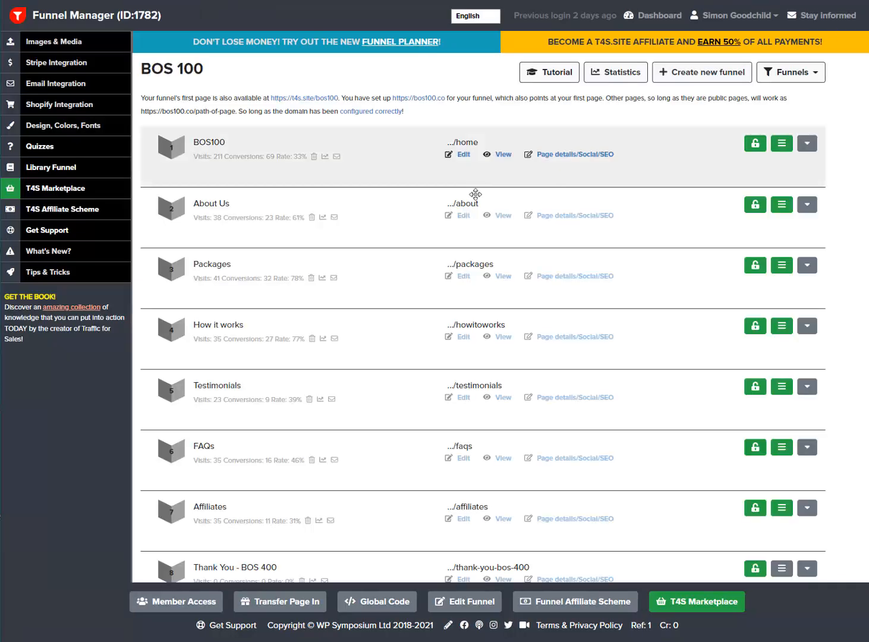
{"action": "left_click", "coordinate": [51, 171]}
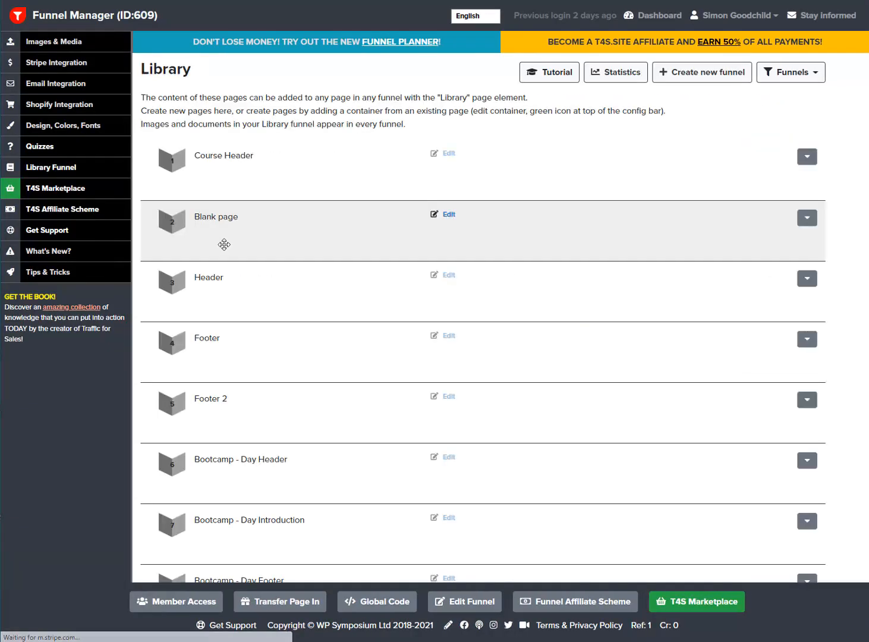
{"action": "scroll", "coordinate": [320, 268], "scroll_direction": "down", "scroll_amount": 15}
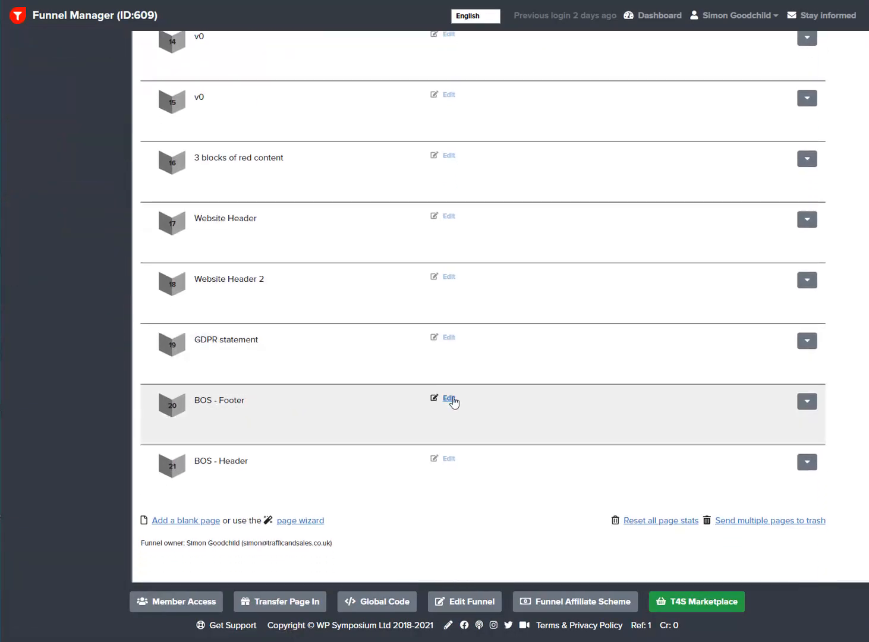
{"action": "left_click", "coordinate": [451, 402]}
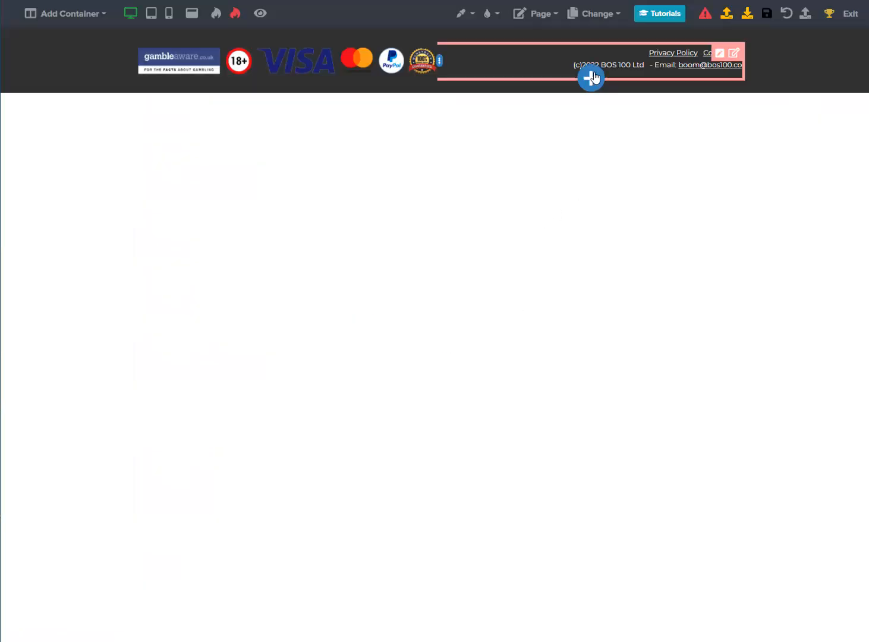
Replace "(c)" with "Copyright" before 2022 in the library footer's text, save the change and exit the editor.
{"action": "left_click", "coordinate": [583, 70]}
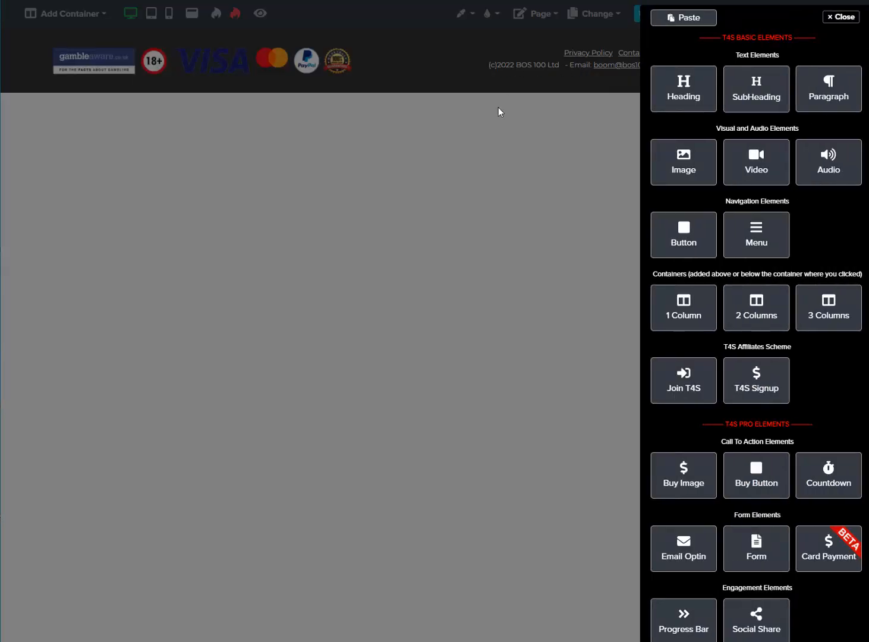
{"action": "left_click", "coordinate": [558, 117]}
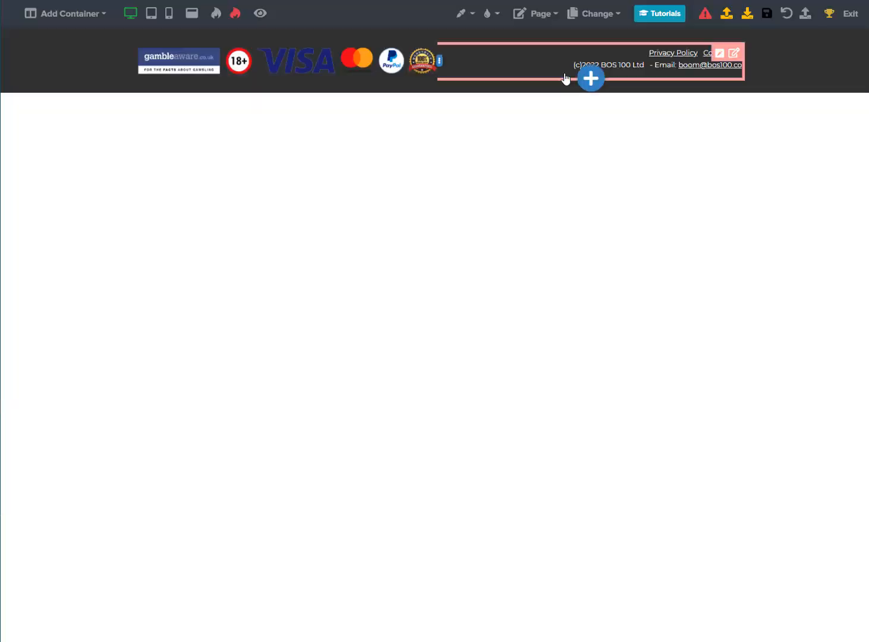
{"action": "left_click", "coordinate": [612, 72]}
{"action": "left_click", "coordinate": [518, 116]}
{"action": "key", "text": "BackSpace"}
{"action": "type", "text": "Copyright"}
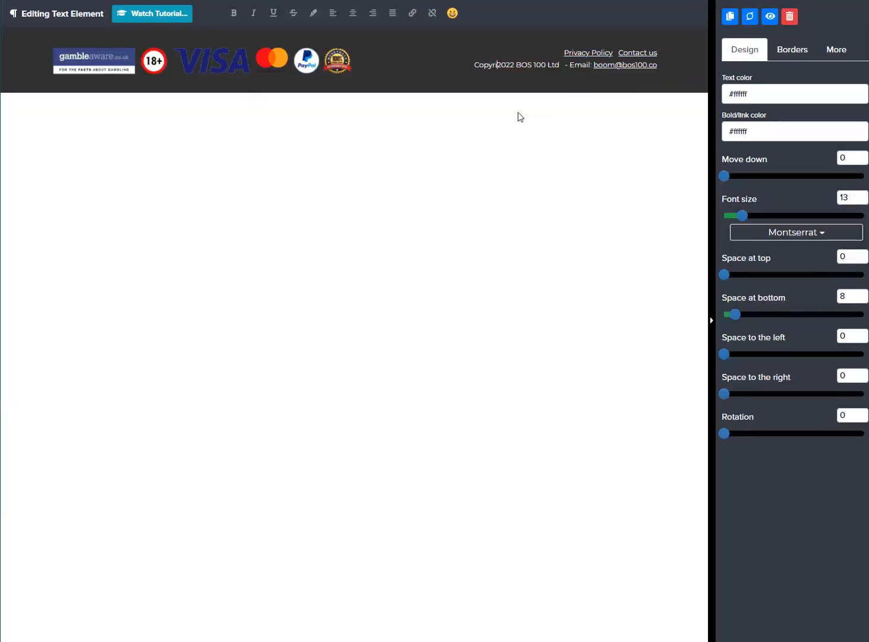
{"action": "left_click", "coordinate": [518, 117]}
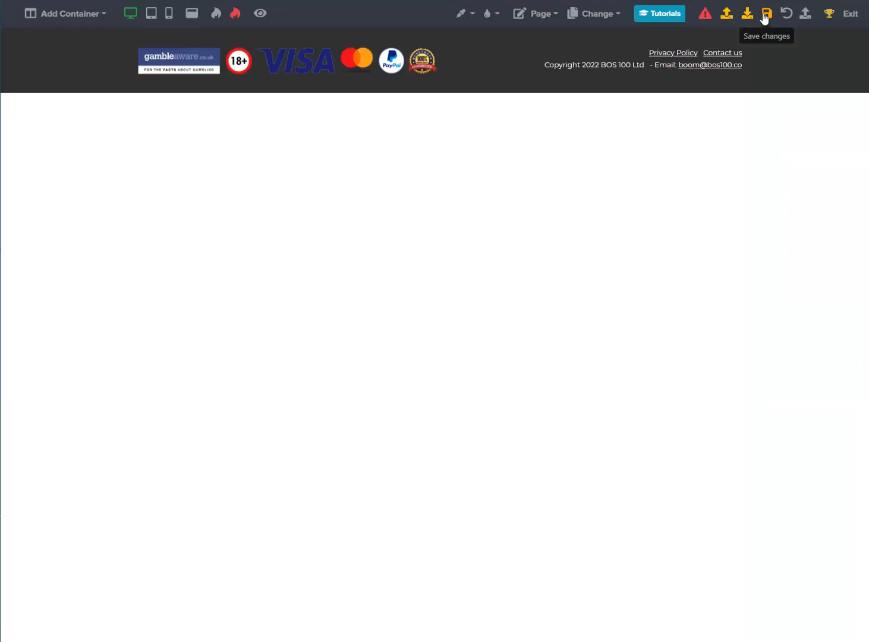
{"action": "left_click", "coordinate": [849, 14]}
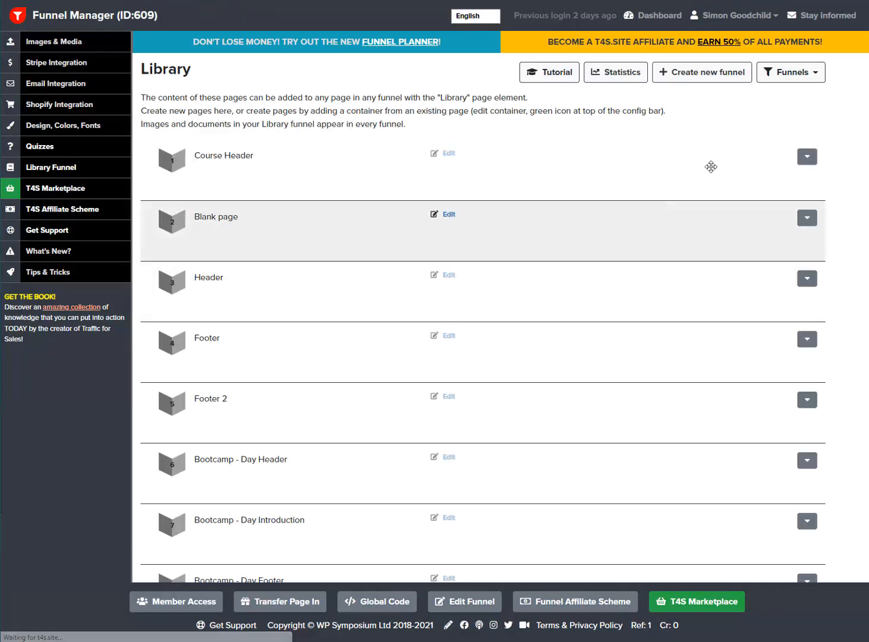
Switch to the BOS 100 funnel and open its FAQs page for editing to check the footer's copyright line.
{"action": "left_click", "coordinate": [795, 74]}
{"action": "left_click", "coordinate": [608, 144]}
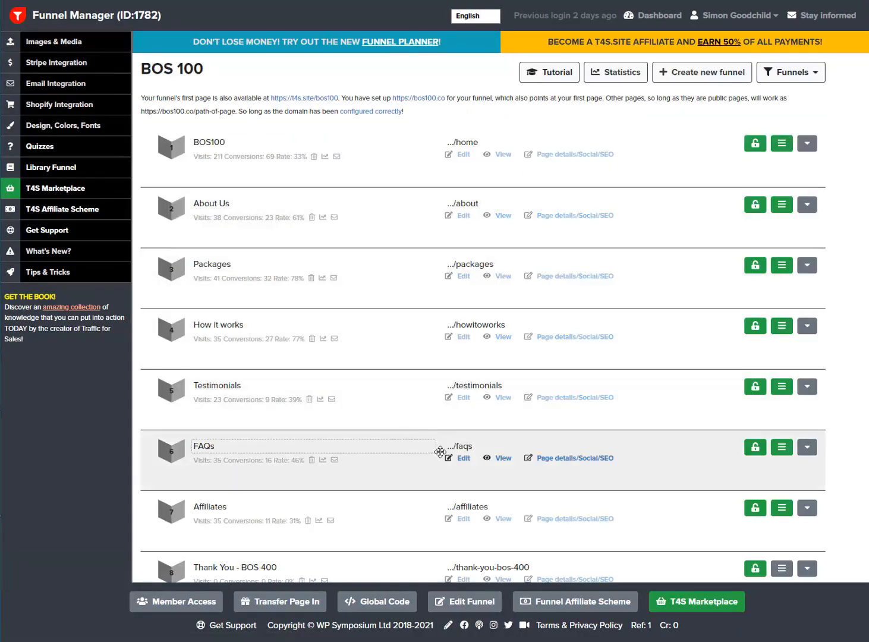
{"action": "left_click", "coordinate": [466, 291]}
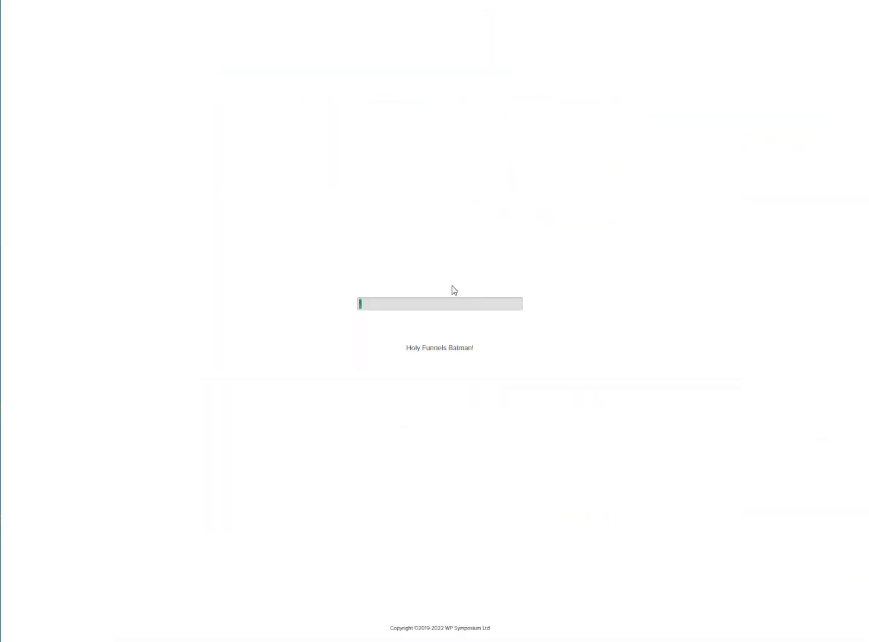
{"action": "scroll", "coordinate": [451, 290], "scroll_direction": "down", "scroll_amount": 10}
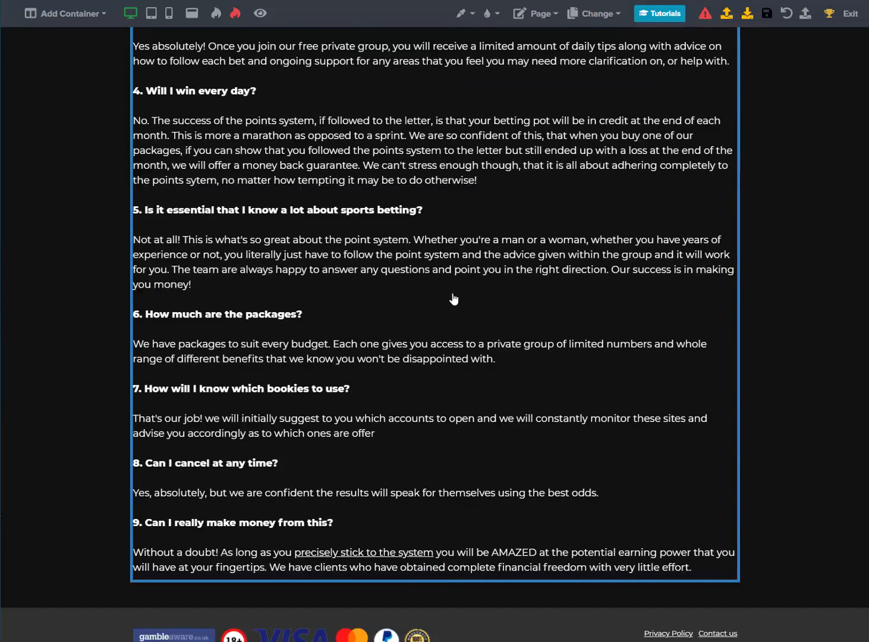
{"action": "scroll", "coordinate": [453, 298], "scroll_direction": "down", "scroll_amount": 3}
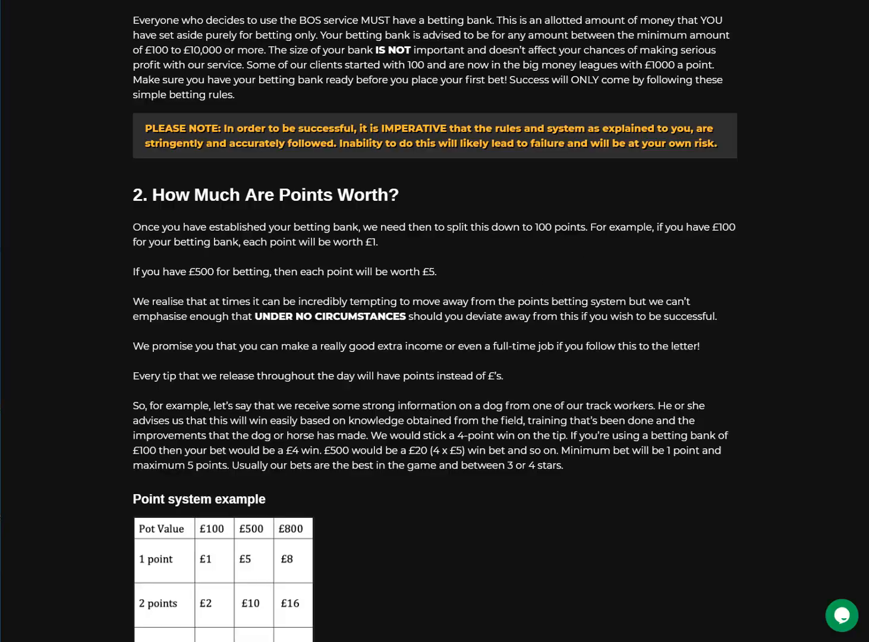
Check the footer's copyright line on the live How it works page before and after reloading it.
{"action": "scroll", "coordinate": [475, 371], "scroll_direction": "down", "scroll_amount": 15}
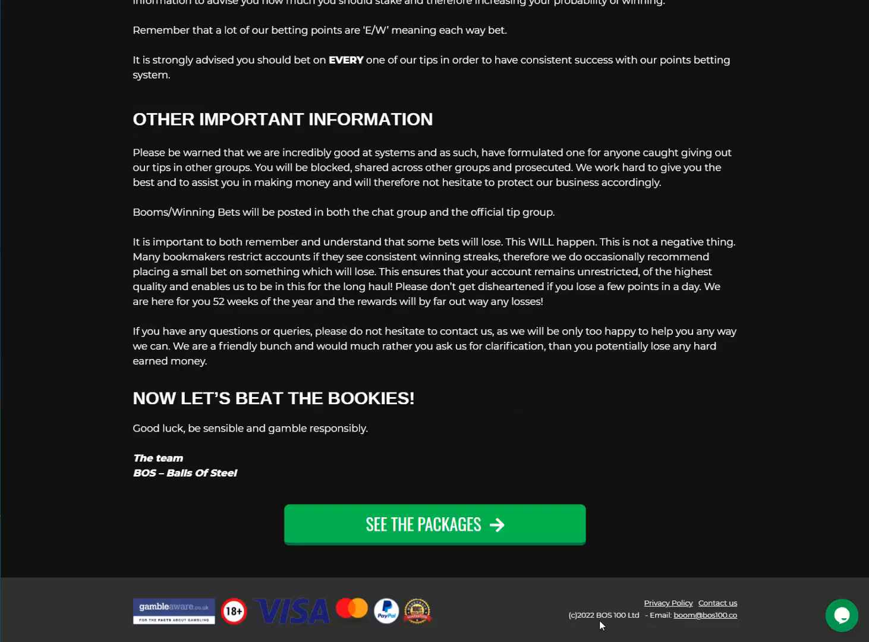
{"action": "key", "text": "F5"}
{"action": "scroll", "coordinate": [606, 580], "scroll_direction": "down", "scroll_amount": 20}
{"action": "scroll", "coordinate": [612, 525], "scroll_direction": "up", "scroll_amount": 15}
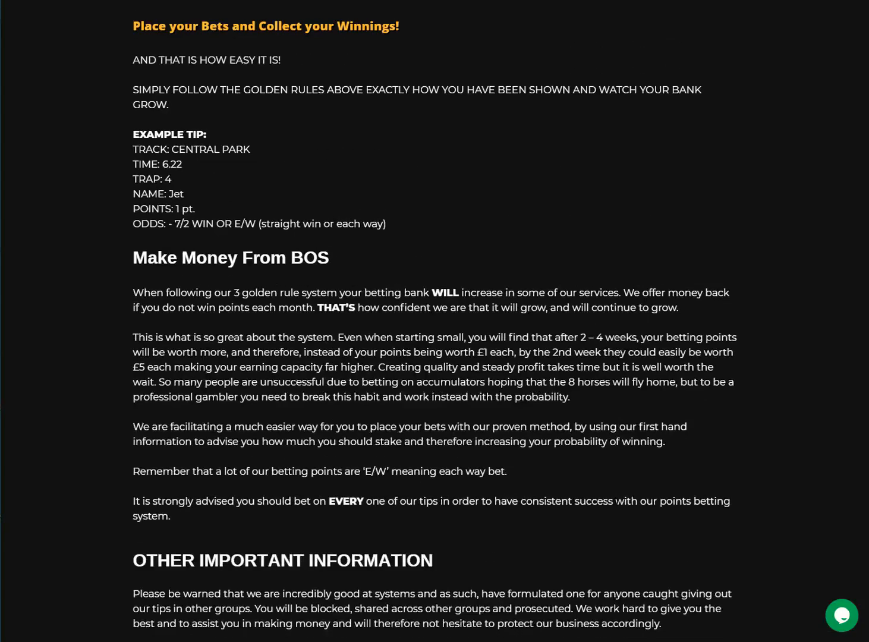
{"action": "scroll", "coordinate": [618, 499], "scroll_direction": "up", "scroll_amount": 8}
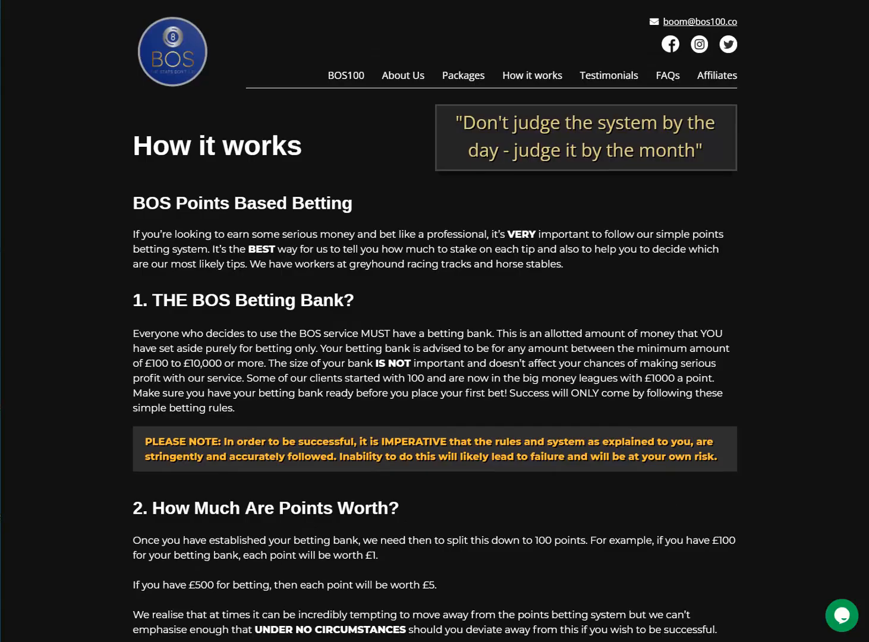